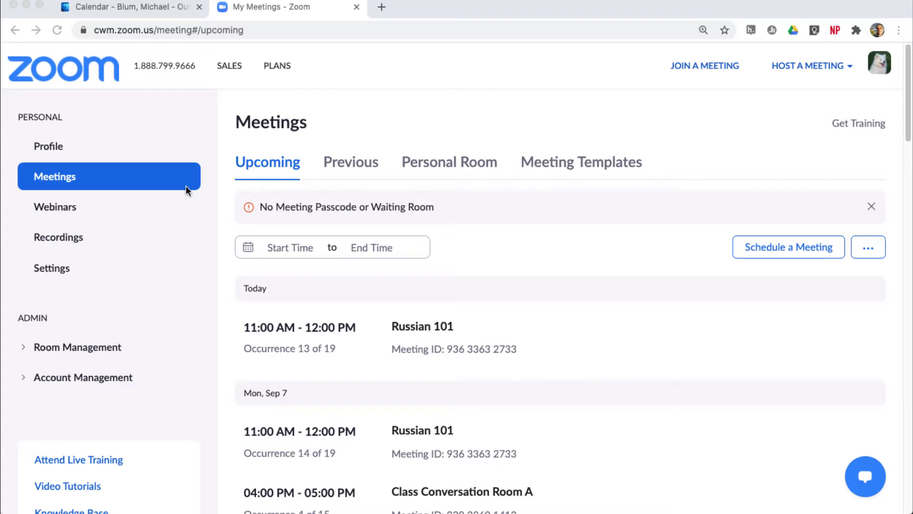
- Start scheduling a new meeting and set its topic to "Interview with a Vampire"
click(50, 147)
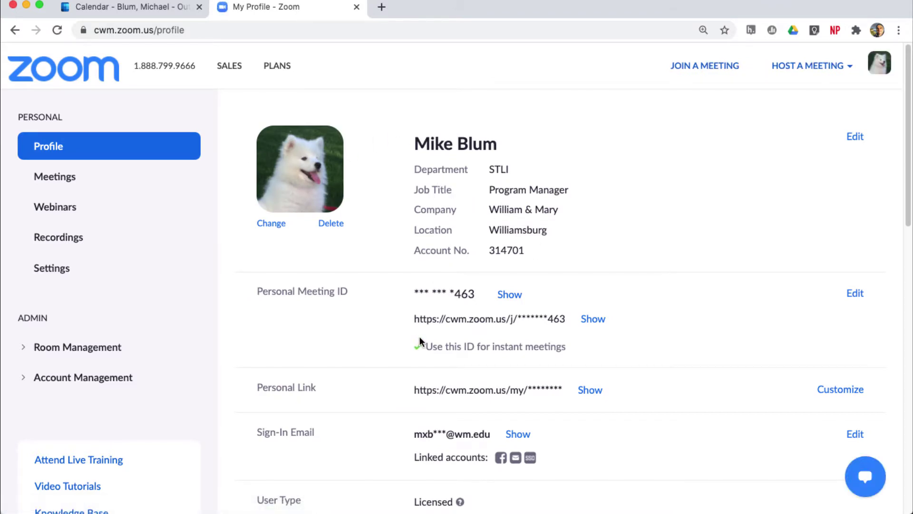
click(56, 181)
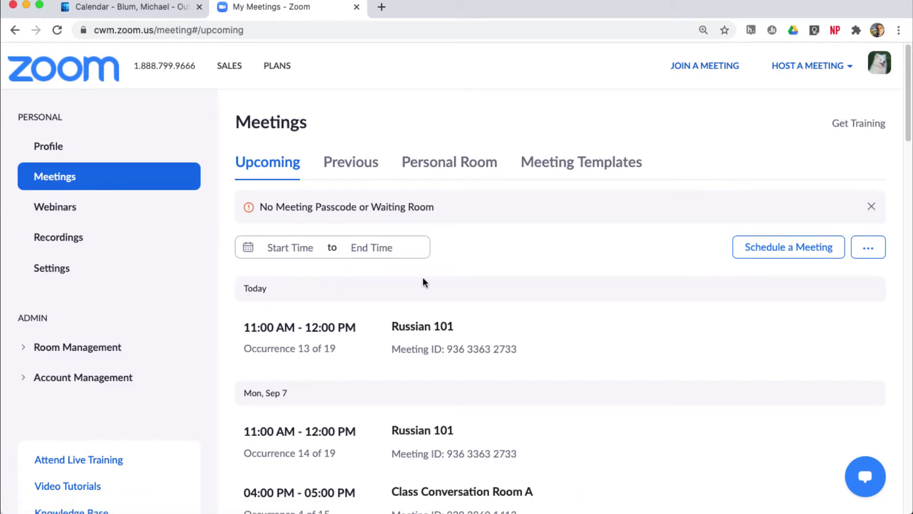
click(788, 251)
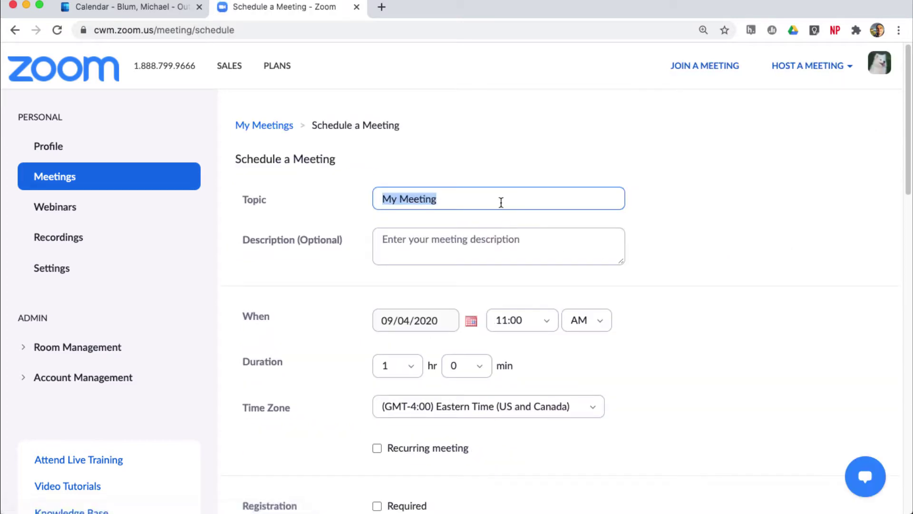
text(I)
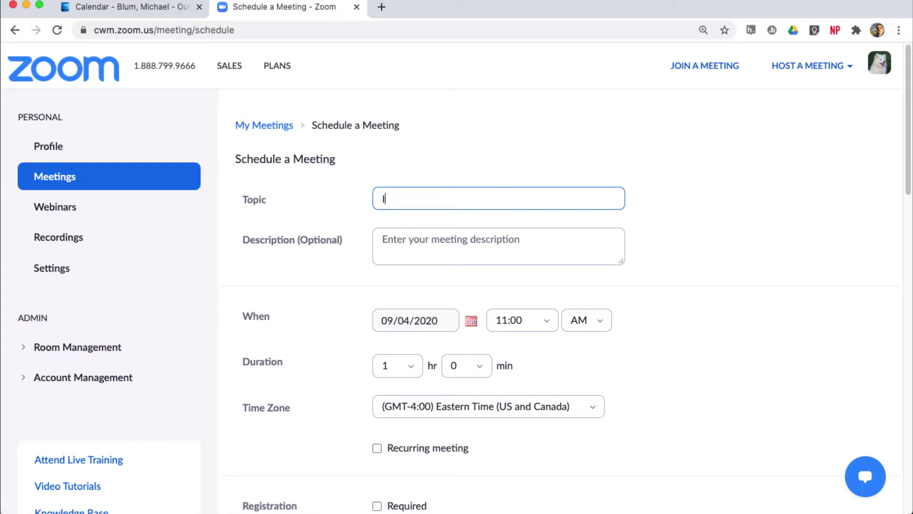
text(nterview with a Vampire)
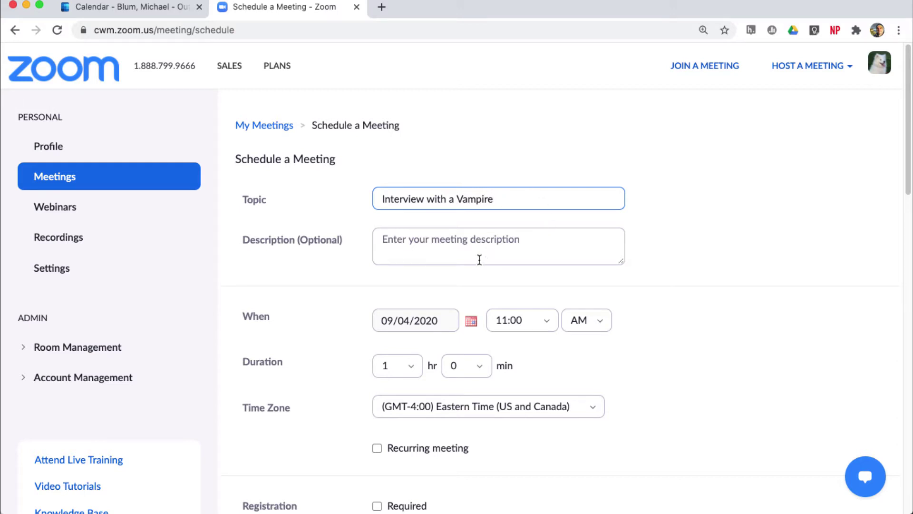
- Review the meeting's scheduling options and save it with automatic recording in the cloud enabled
scroll(446, 350, down, 1)
scroll(444, 347, down, 1)
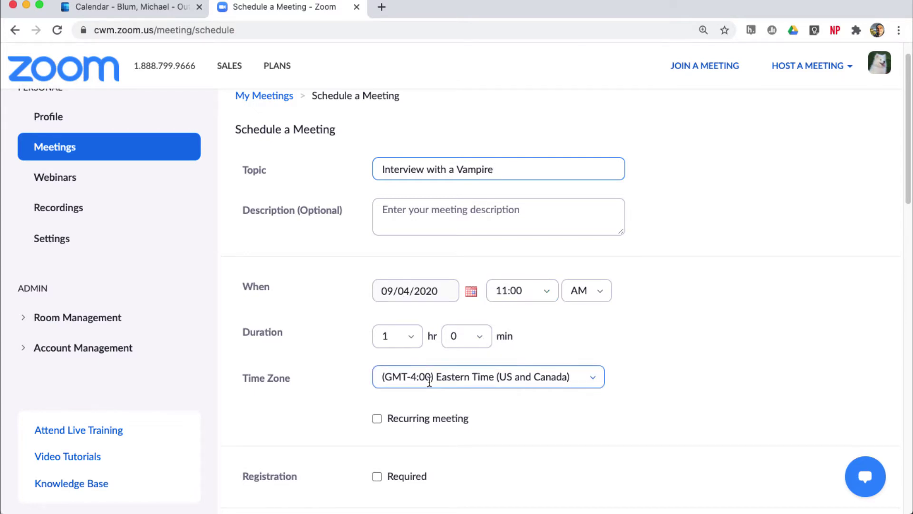
scroll(427, 376, down, 5)
scroll(427, 372, down, 1)
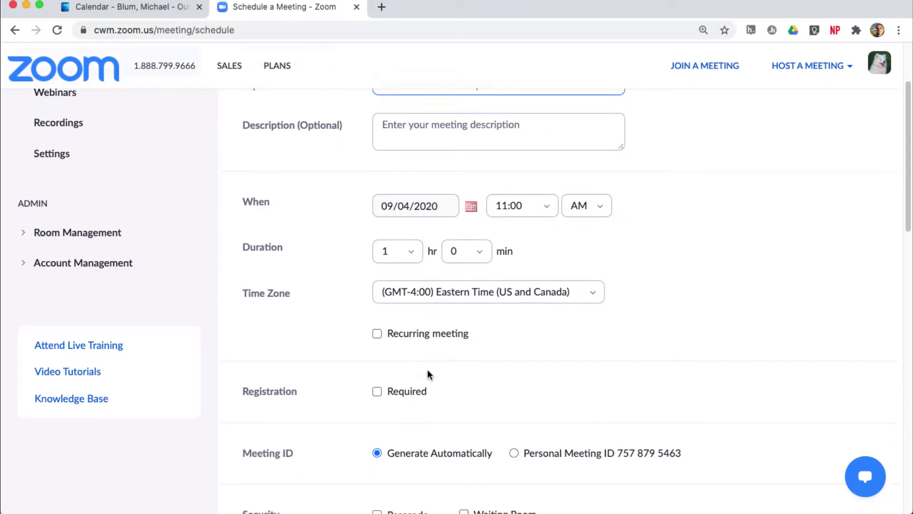
scroll(469, 379, down, 5)
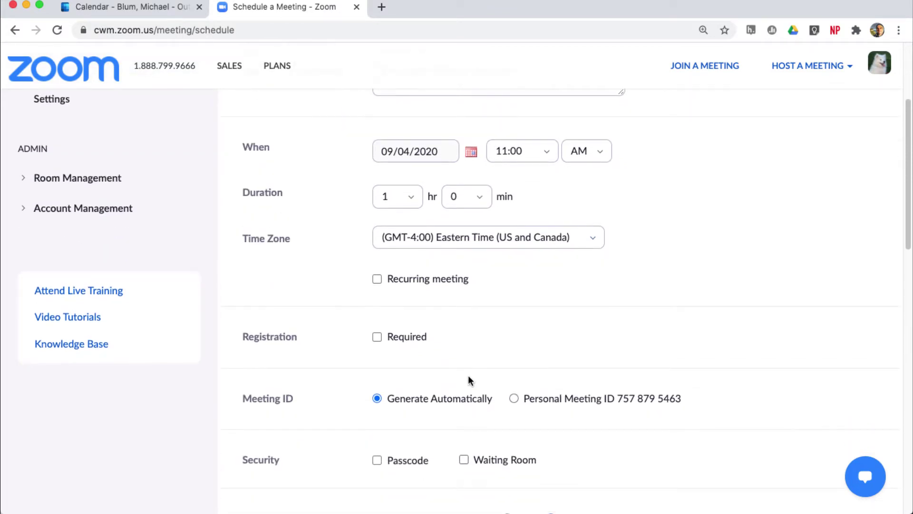
scroll(468, 376, down, 3)
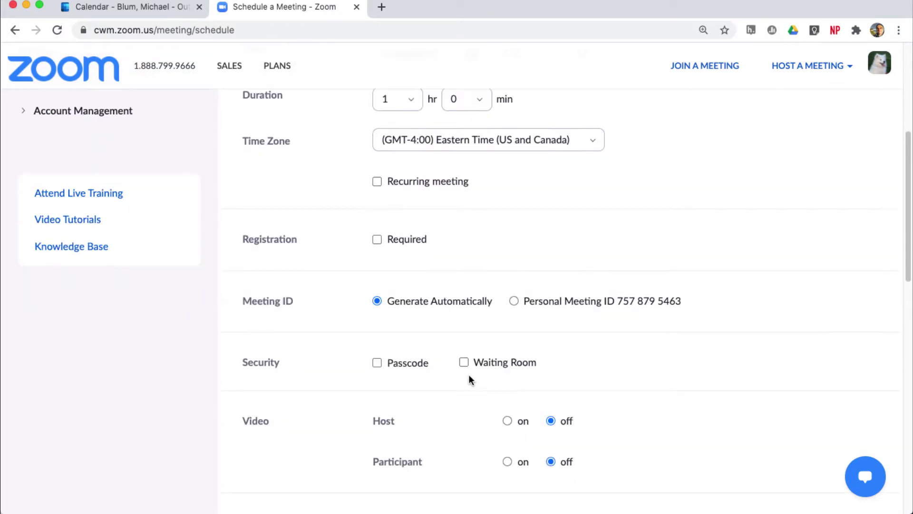
scroll(409, 389, down, 3)
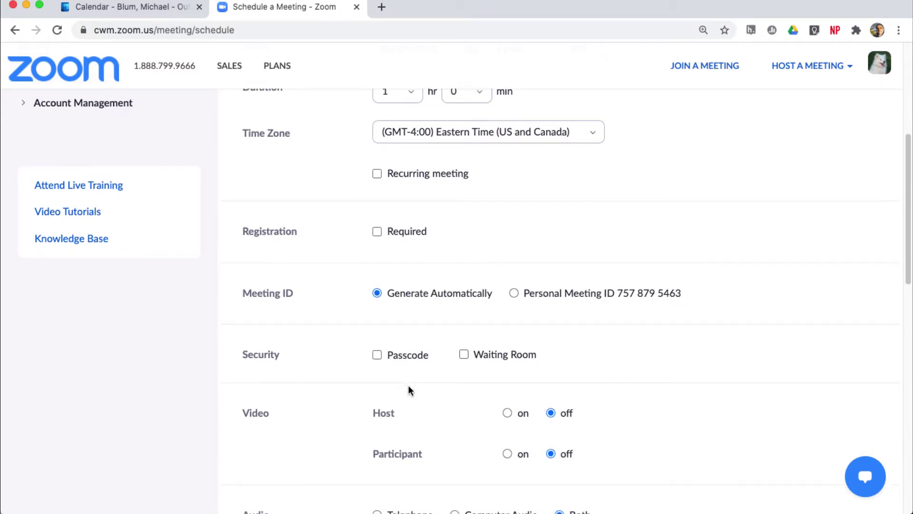
scroll(409, 389, down, 8)
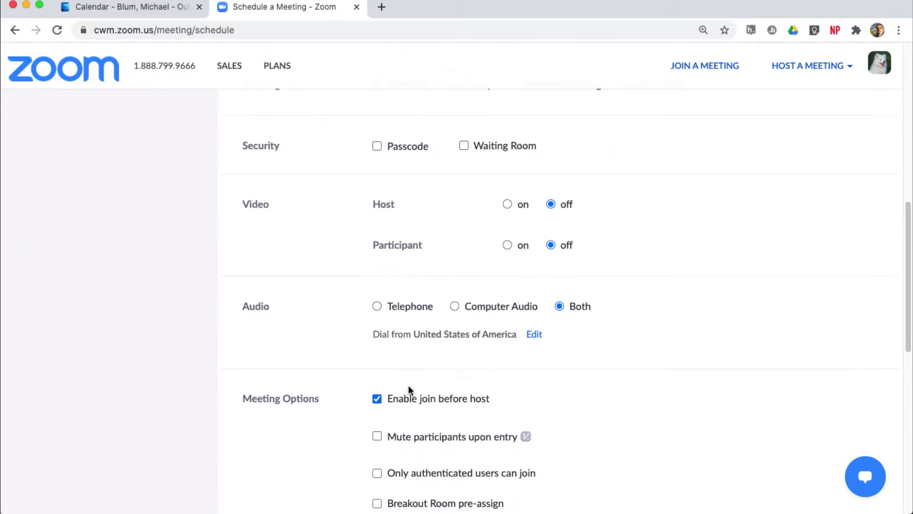
scroll(409, 389, down, 4)
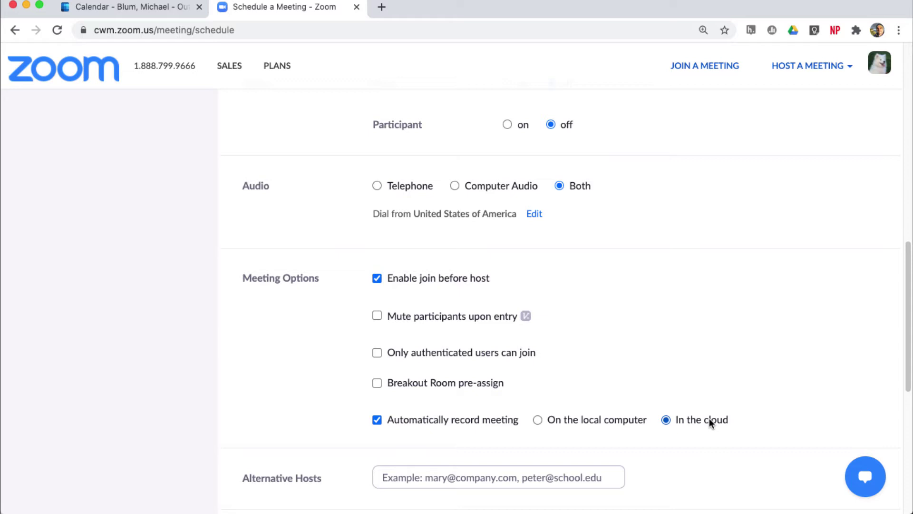
scroll(695, 408, down, 5)
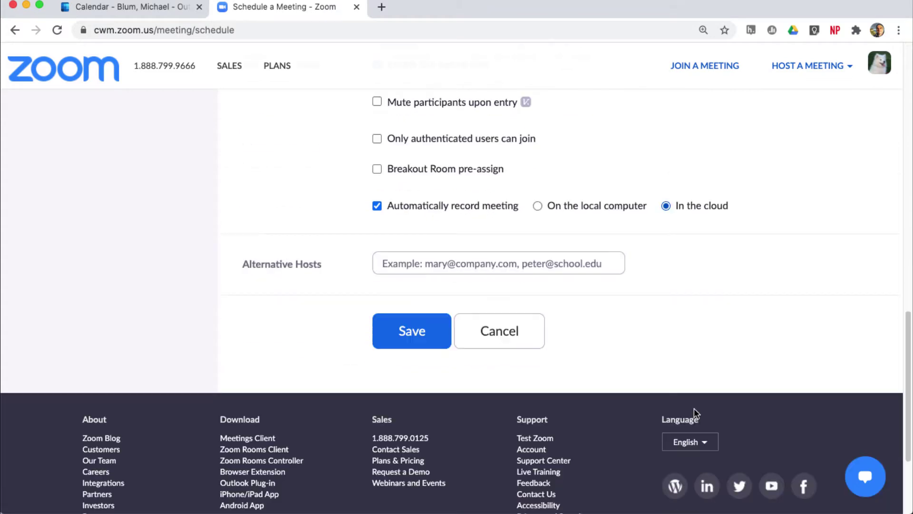
click(404, 329)
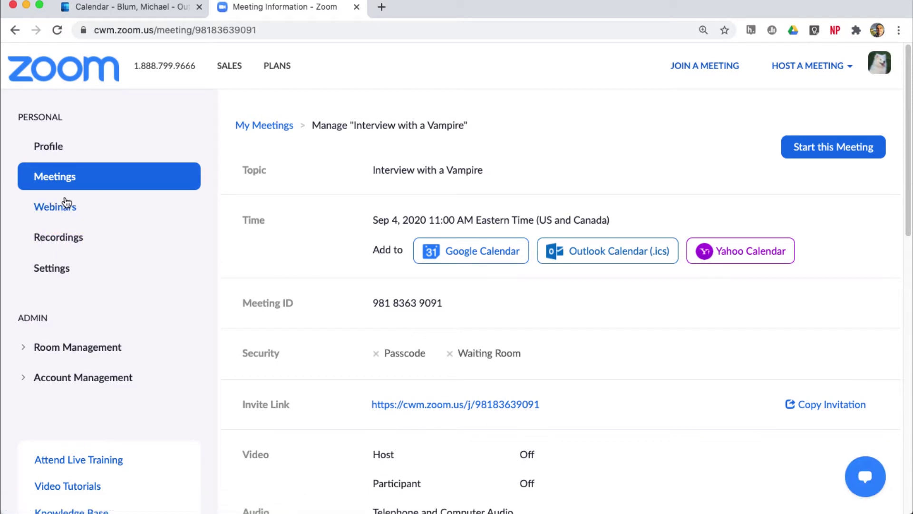
- Open the "Interview with a Vampire" meeting's details from the upcoming meetings
click(56, 175)
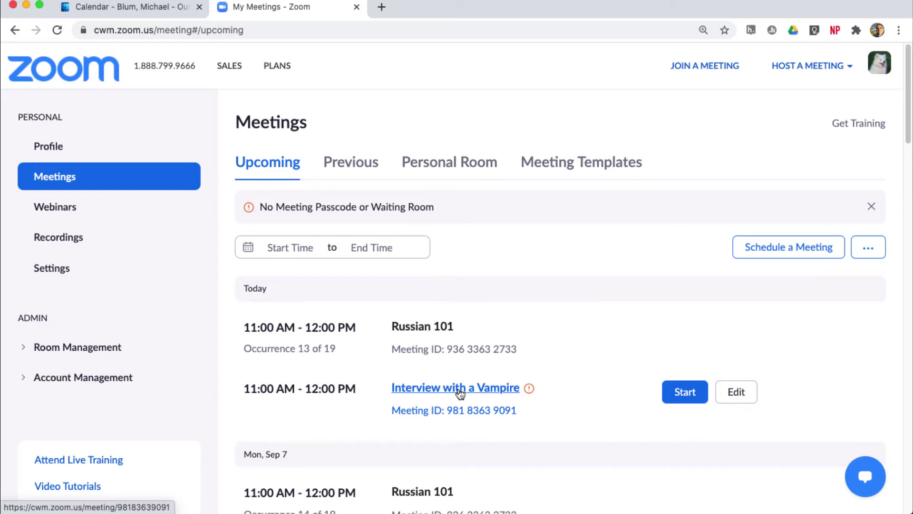
click(436, 395)
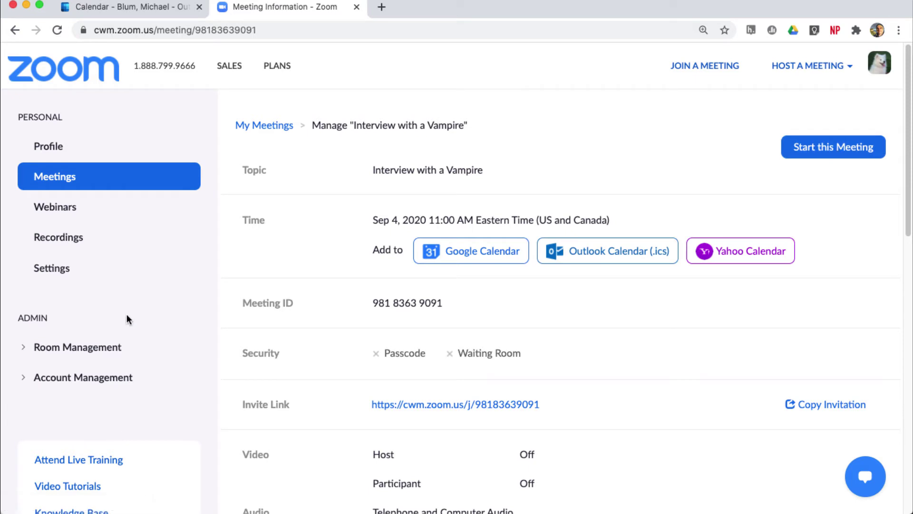
- Open the personal meeting room cloud recording from Sep 1, 2020 09:59 AM
click(59, 238)
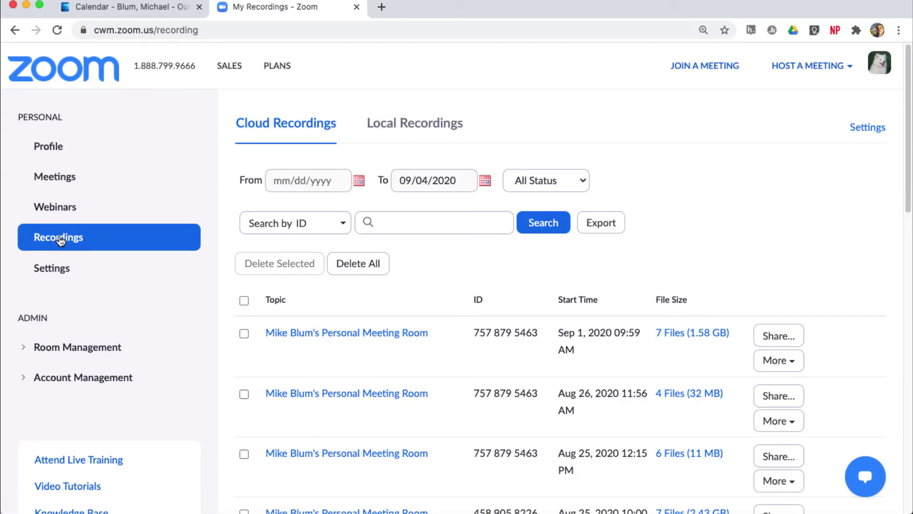
scroll(378, 421, down, 1)
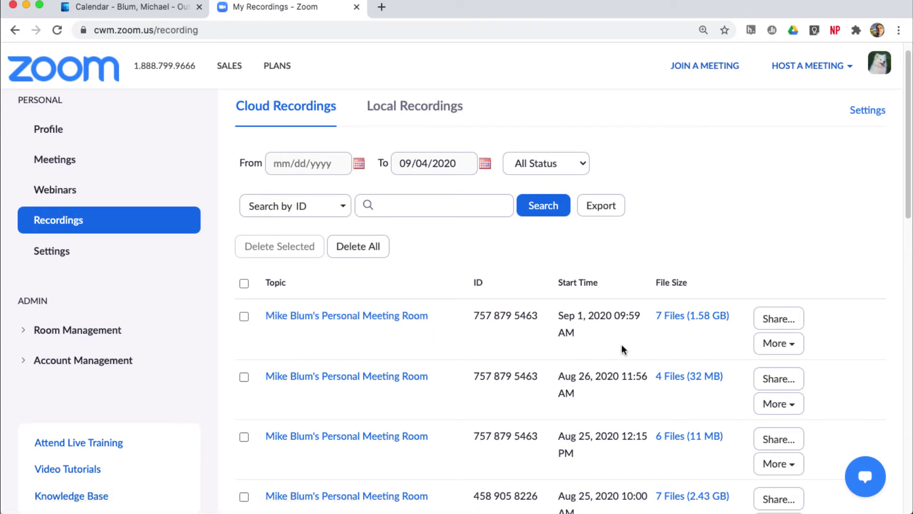
click(386, 316)
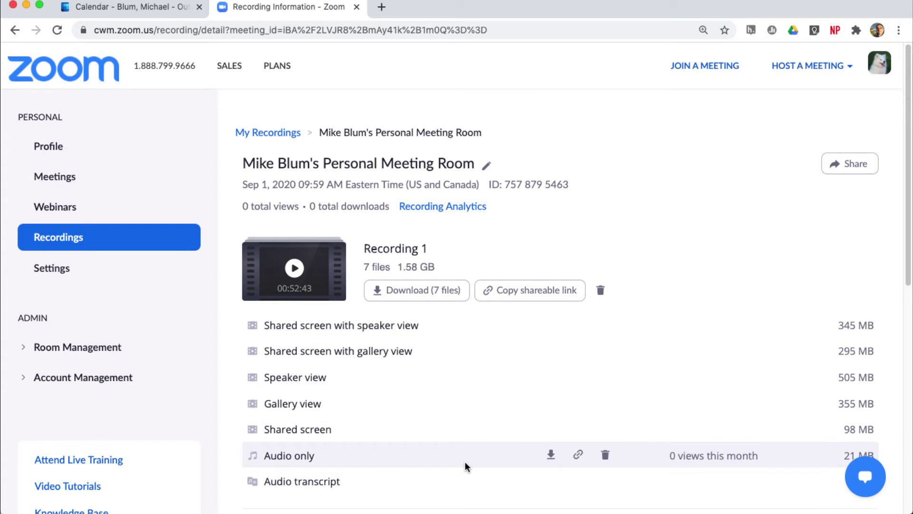
scroll(449, 380, down, 1)
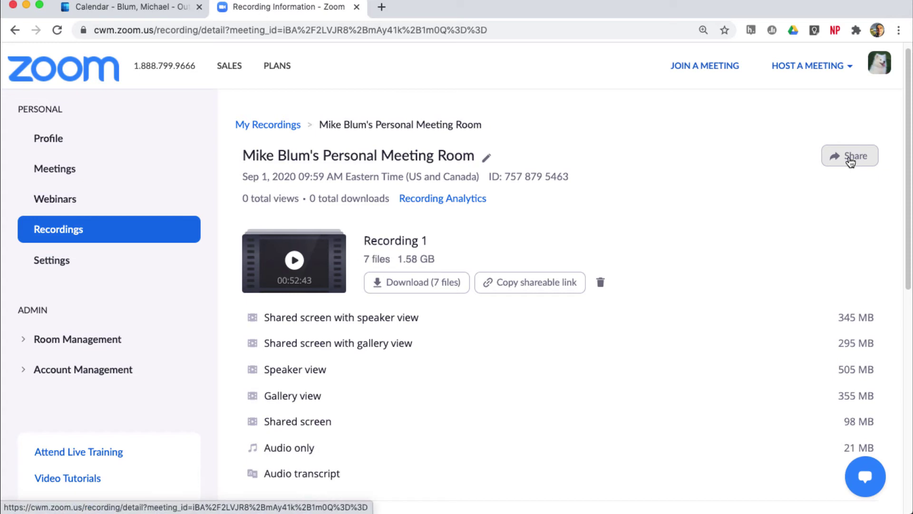
- Copy the recording's sharing information, paste it with its access passcode into the Outlook message body, and close the sharing settings in Zoom
click(850, 159)
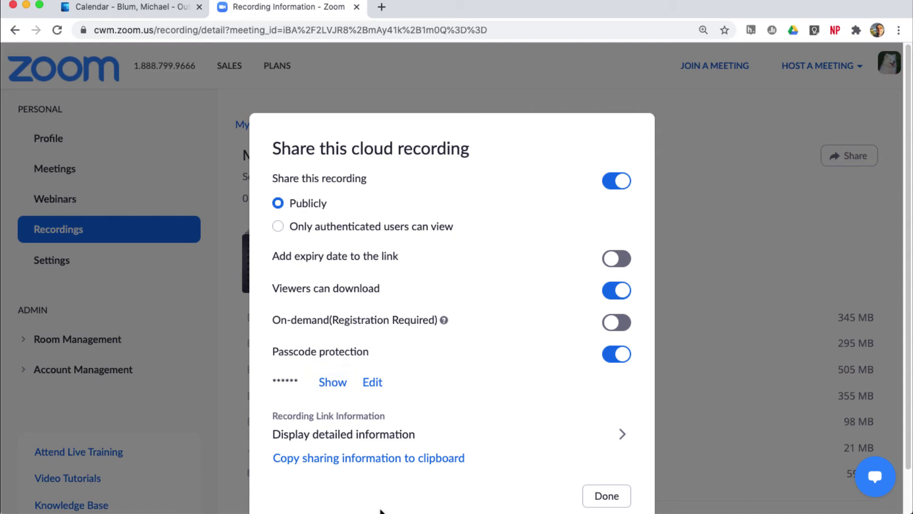
click(366, 460)
click(136, 8)
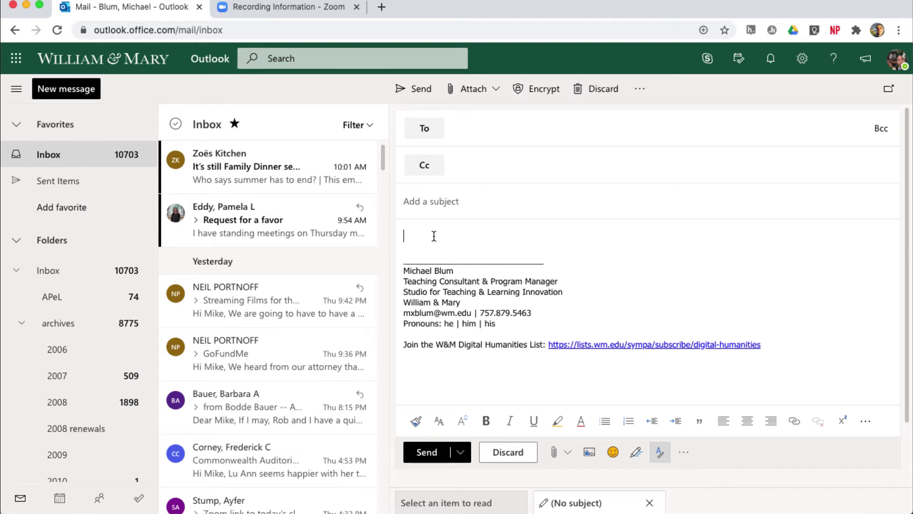
key(super+v)
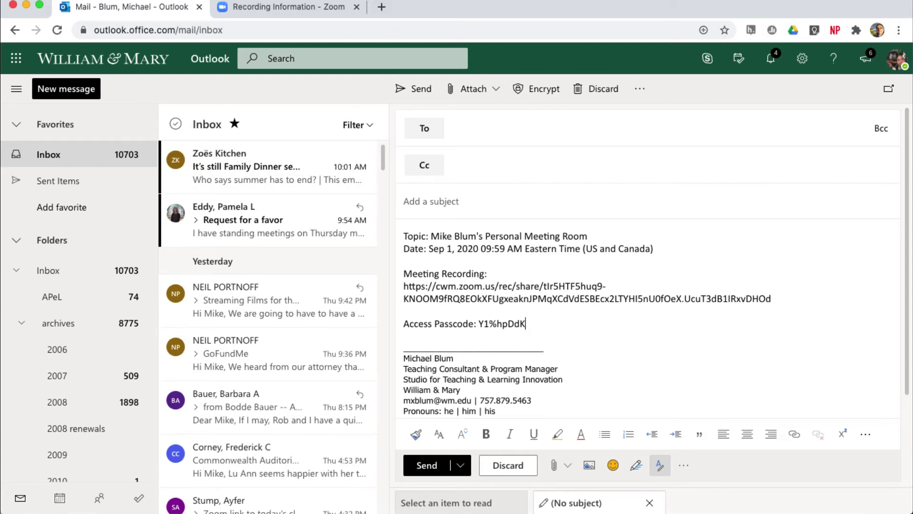
click(274, 10)
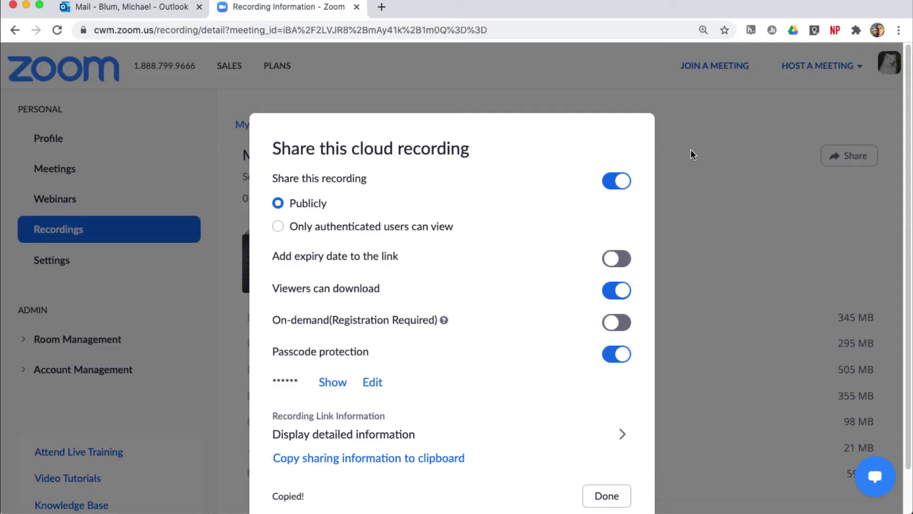
click(607, 496)
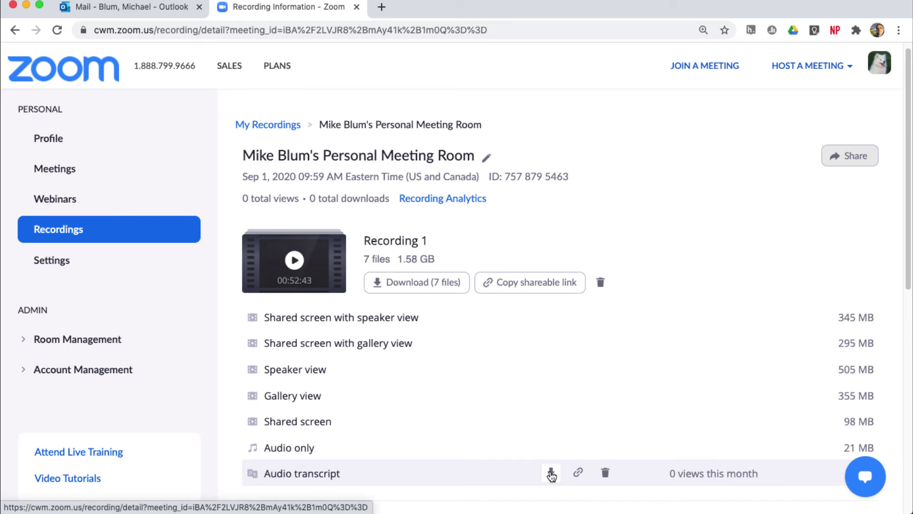
- Download the recording's audio transcript and open the .vtt file from the Downloads folder in BBEdit
click(552, 474)
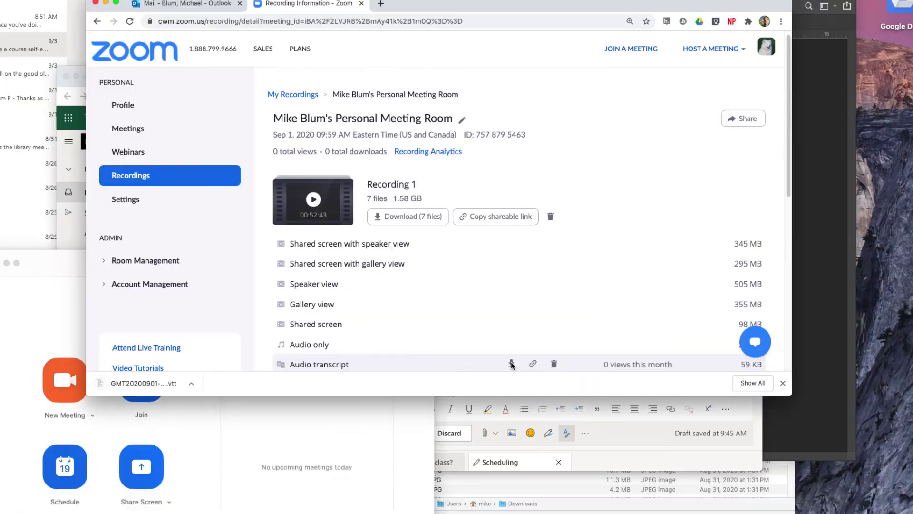
click(191, 383)
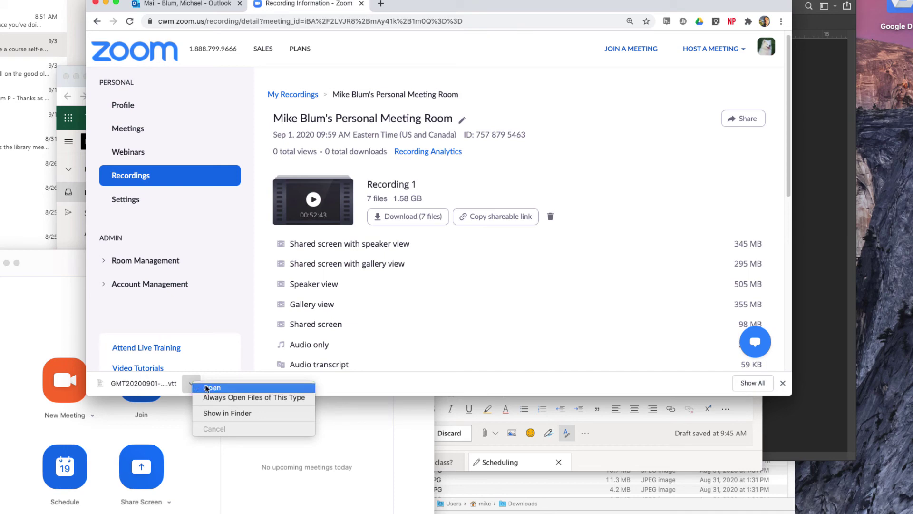
click(218, 412)
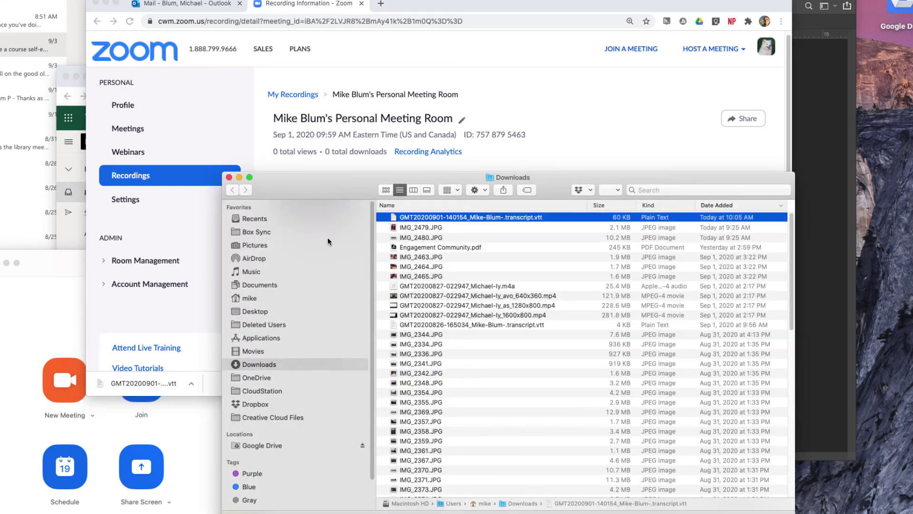
right_click(446, 217)
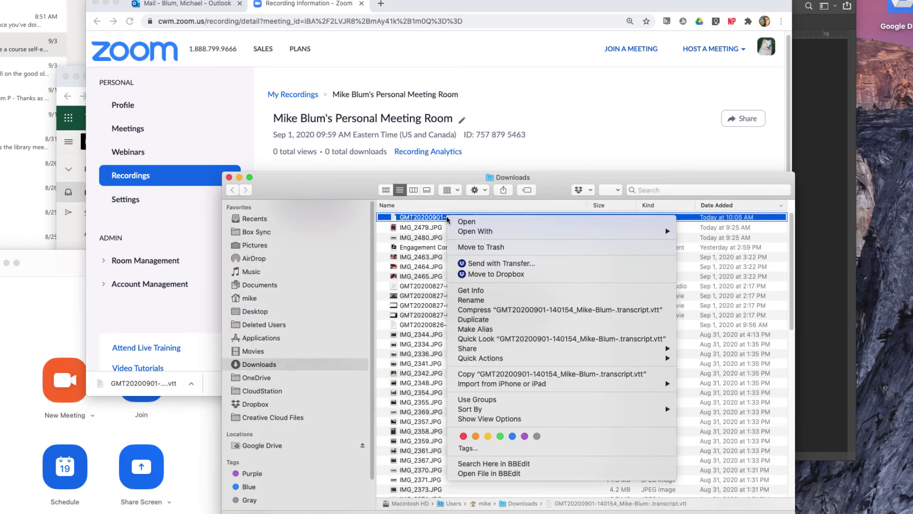
mouse_move(480, 232)
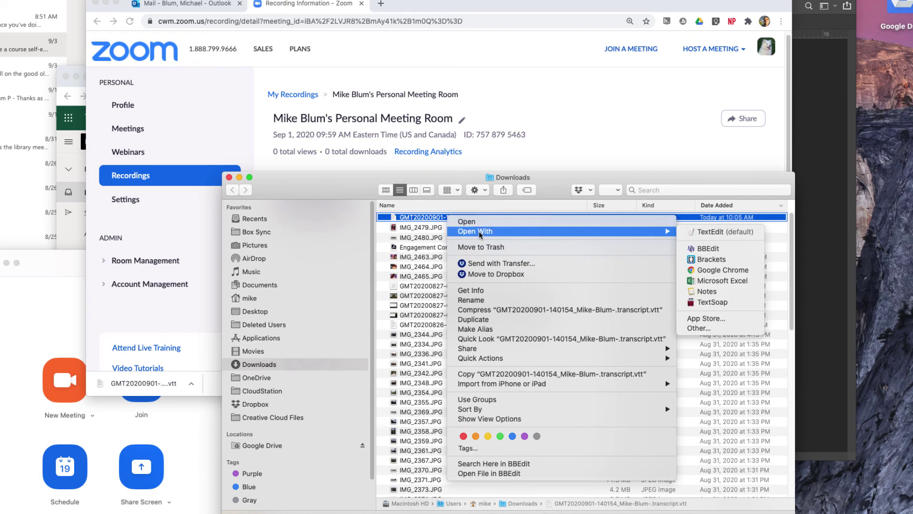
click(699, 249)
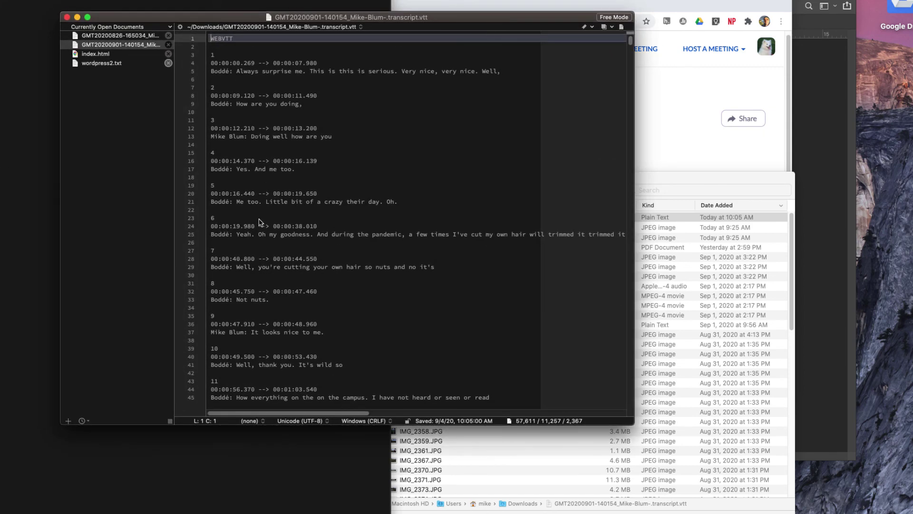
- Skim the first entries of the transcript and close its window without saving, returning to the Zoom recording page
scroll(278, 299, down, 7)
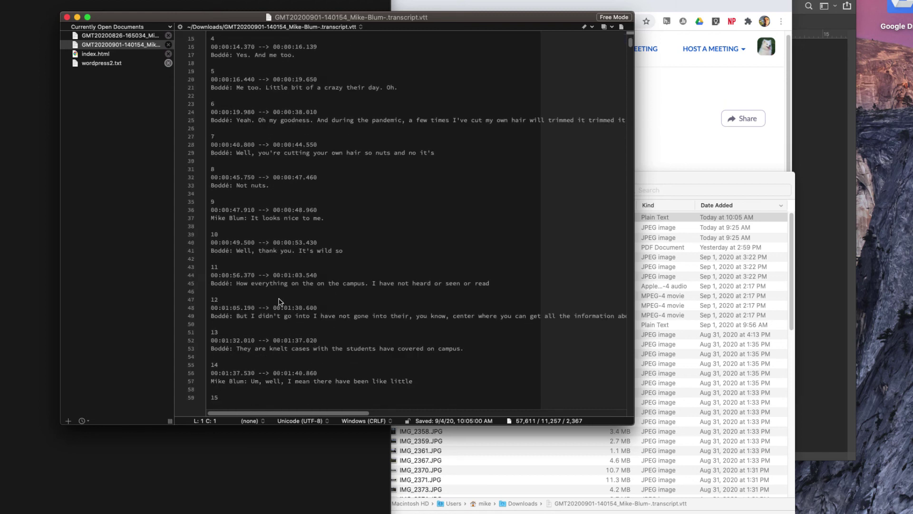
scroll(281, 301, down, 1)
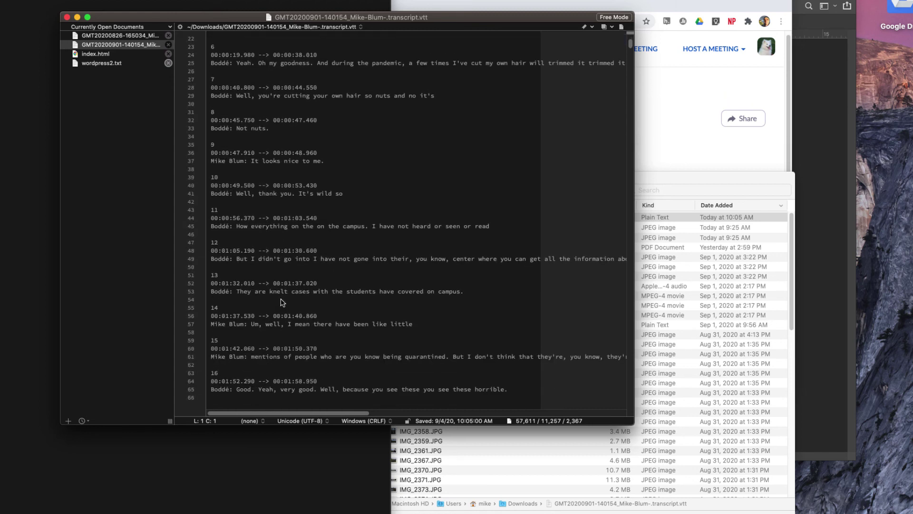
click(67, 18)
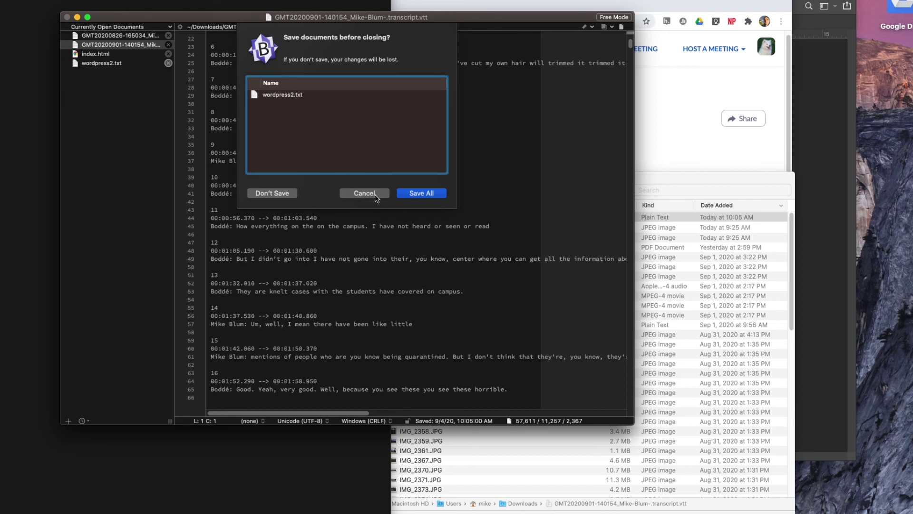
click(280, 193)
click(693, 145)
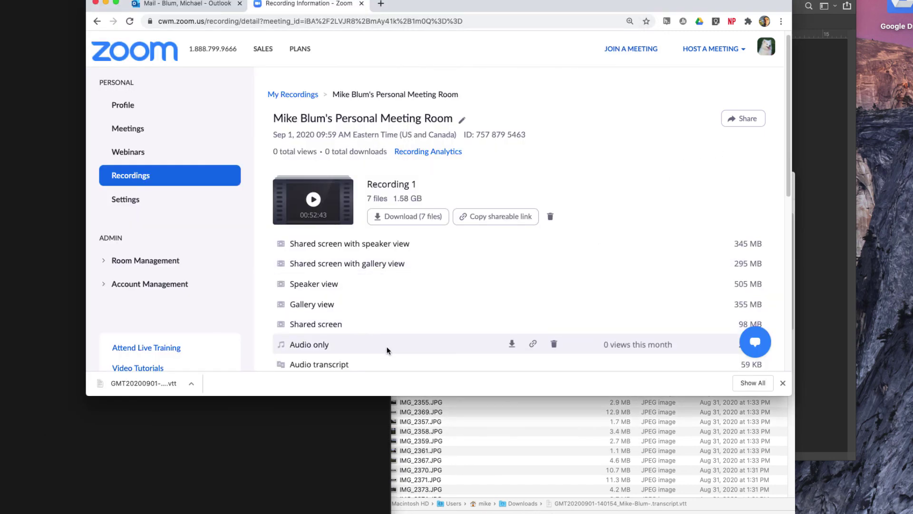
- Download the recording's audio-only file, open the .m4a from Downloads in QuickTime Player, and return to the recording page
click(511, 345)
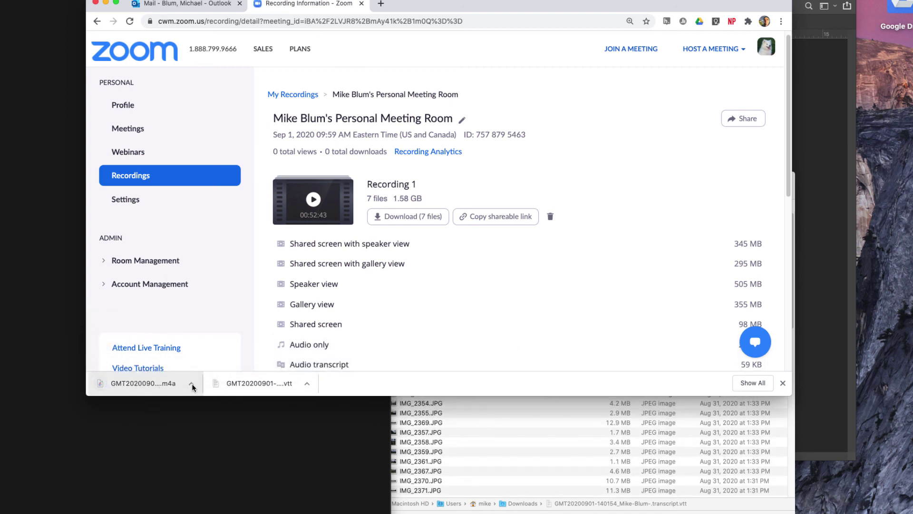
click(192, 384)
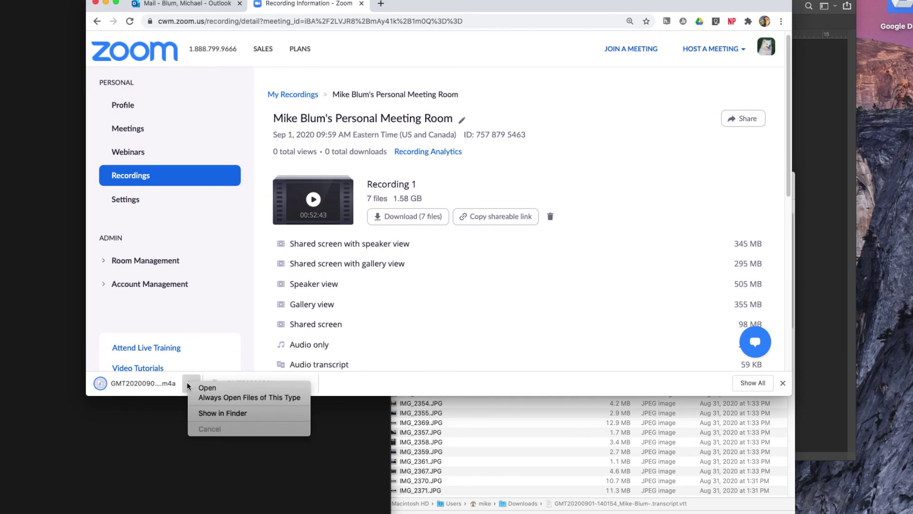
click(224, 413)
right_click(411, 217)
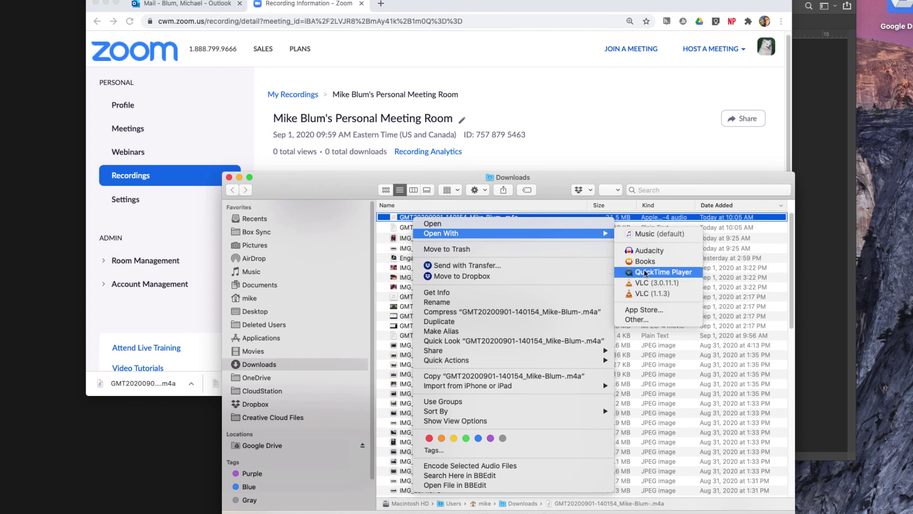
click(645, 272)
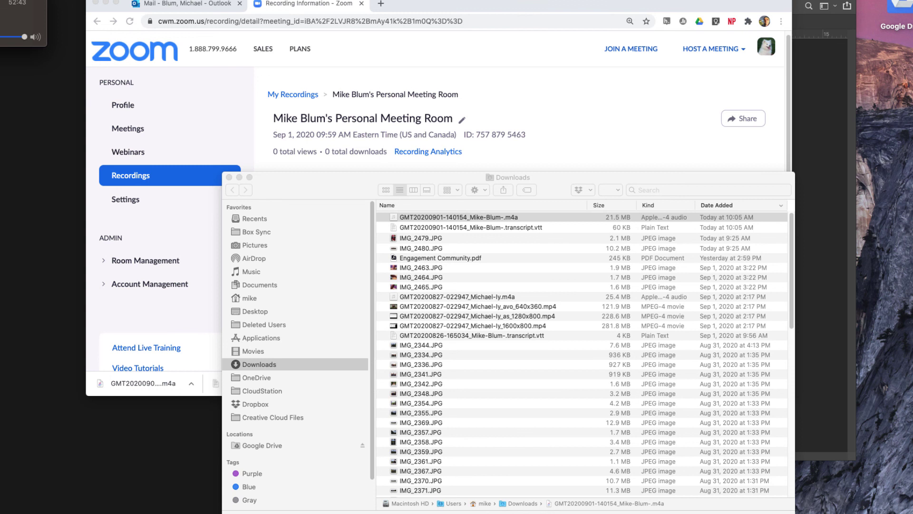
click(613, 126)
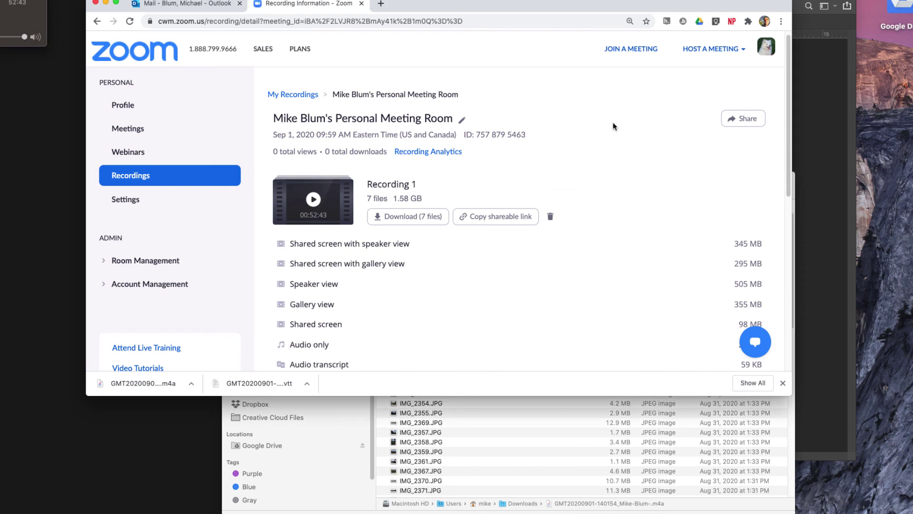